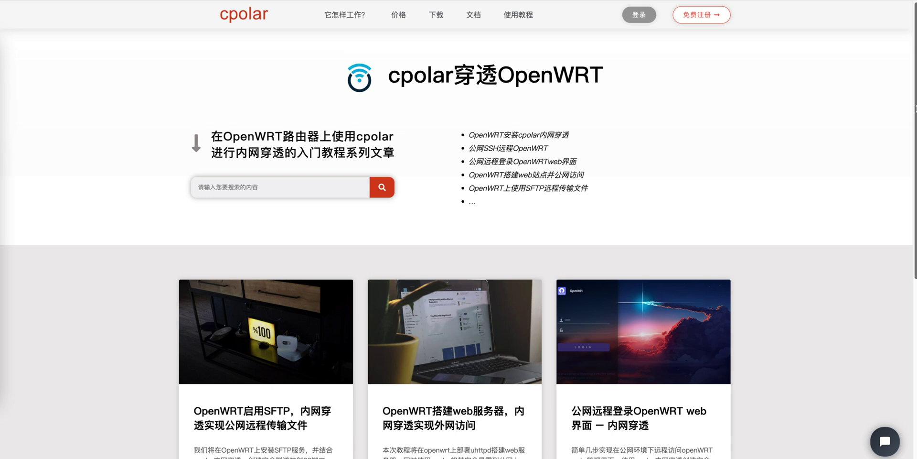
scroll(457, 232, "down", 1)
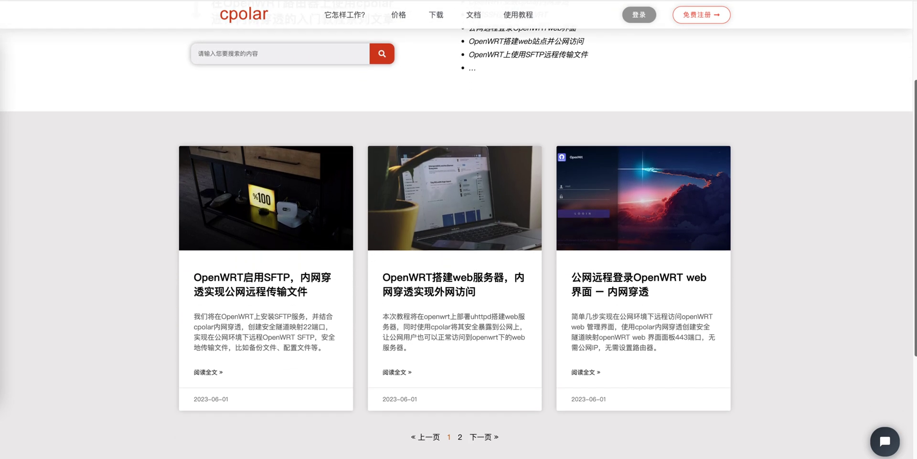
- Go to page 2 of the OpenWRT tutorials and scroll the web-server article to section 3, 安装cpolar内网穿透
left_click(460, 436)
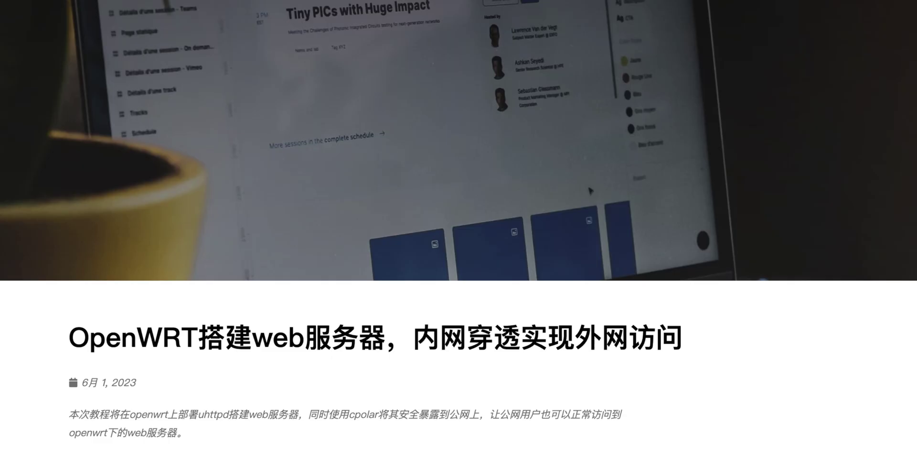
scroll(459, 229, "down", 10)
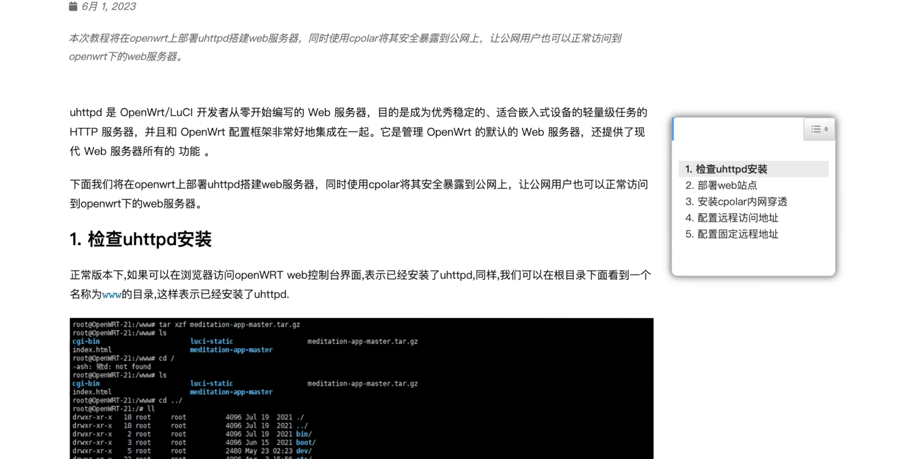
scroll(362, 229, "down", 20)
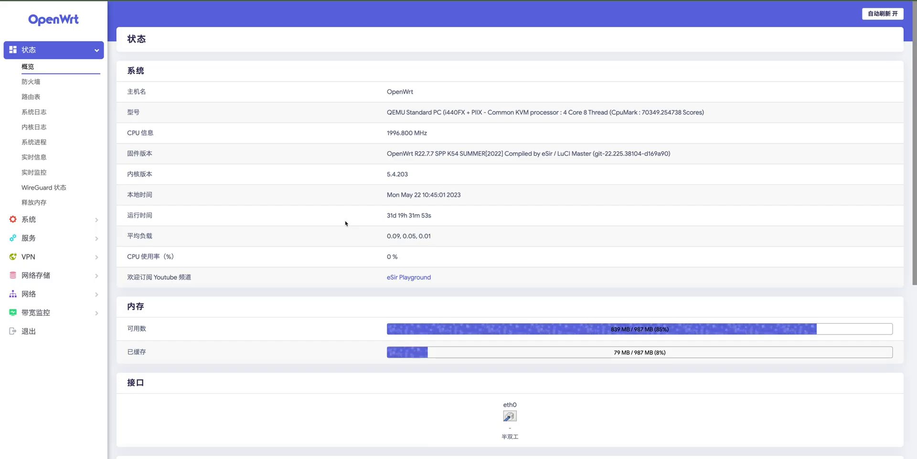
- Log in as root in the TTYD terminal, then download and register the cpolar public key
left_click(64, 221)
left_click(35, 146)
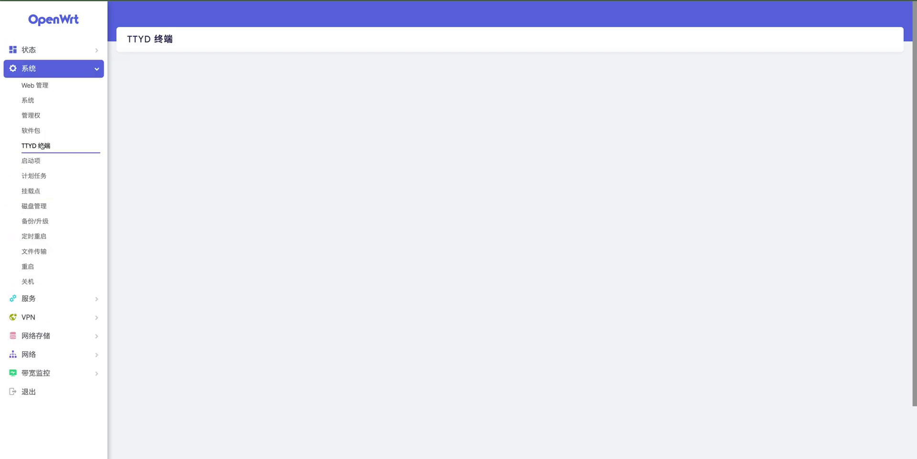
type("root")
key("Return")
key("Return")
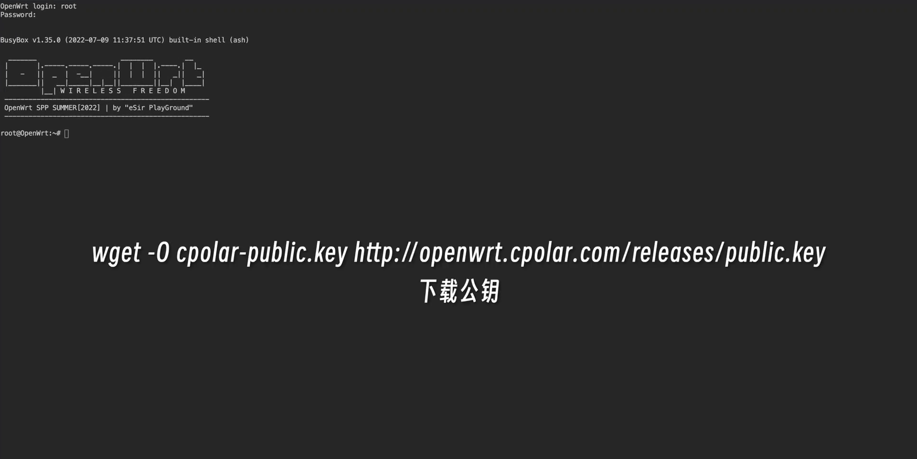
type("wget -O cpolar-public.key http://openwrt.cpolar.com/releases/public.key")
key("Return")
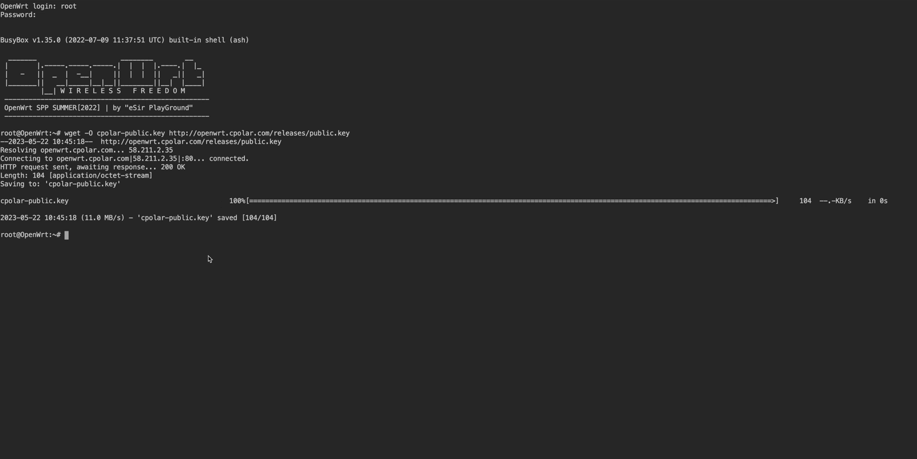
type("opkg-key add cpolar-public.key")
key("Return")
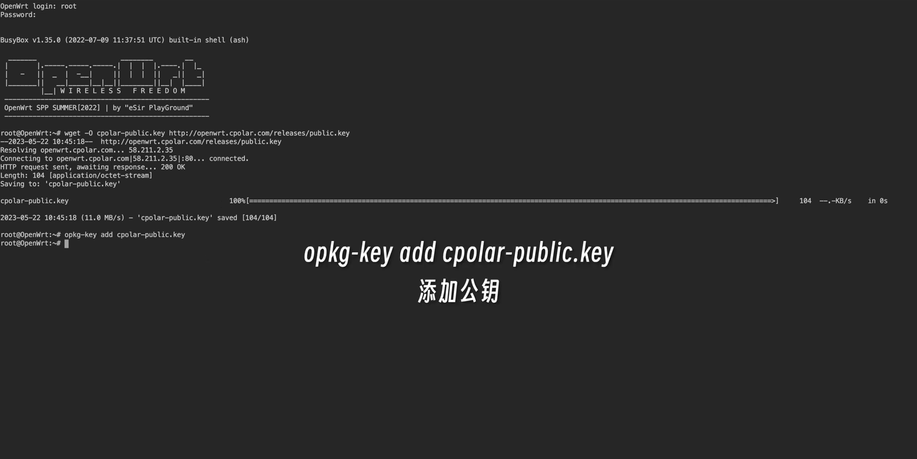
- Add the cpolar feed to customfeeds.conf and install cpolar, luci-app-cpolar and luci-i18n-cpolar-zh-cn
type("echo \"src/gz cpolar_packages http://openwrt.cpolar.com/releases/packages/$(. /etc/openwrt_release ; echo $DISTRIB_ARCH)\"  >>  /etc/opkg/customfeeds.conf")
key("Return")
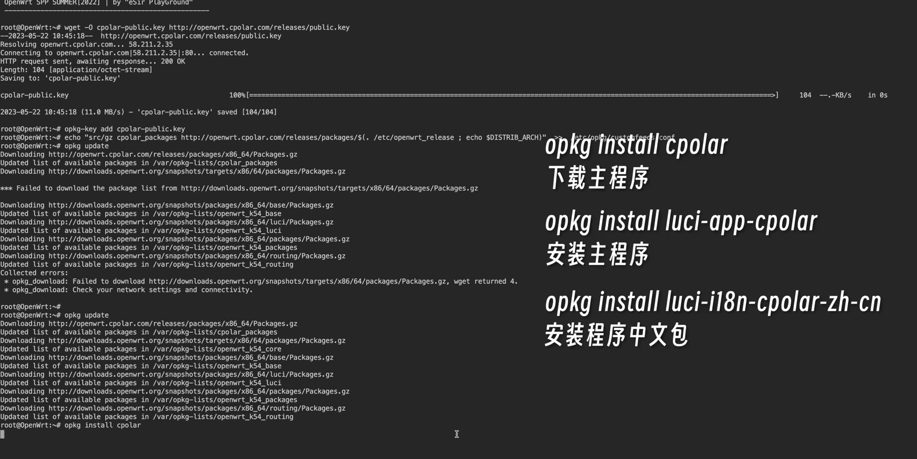
key("Return")
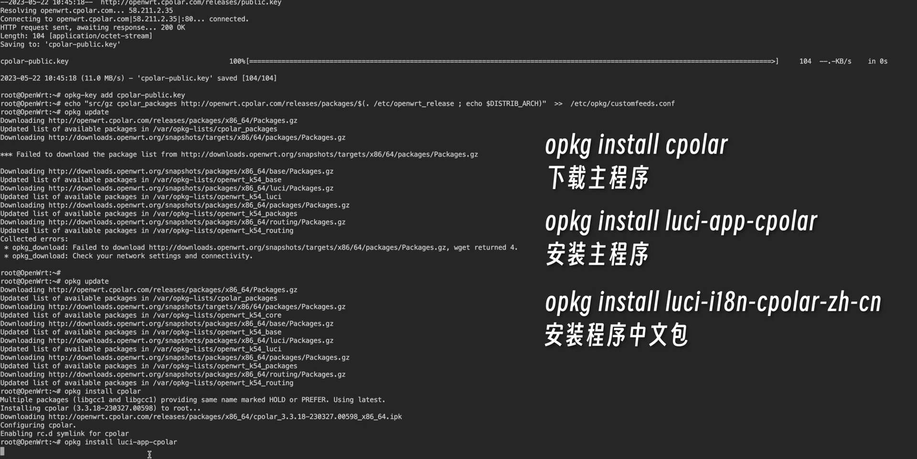
key("Return")
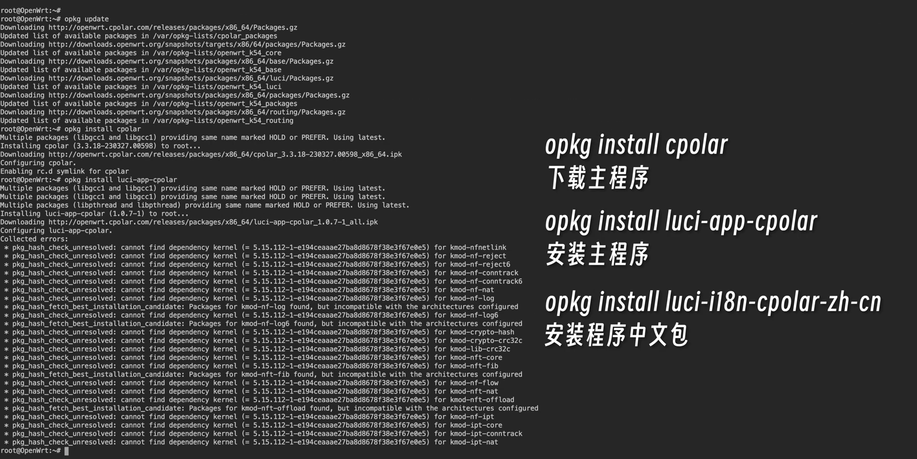
key("Return")
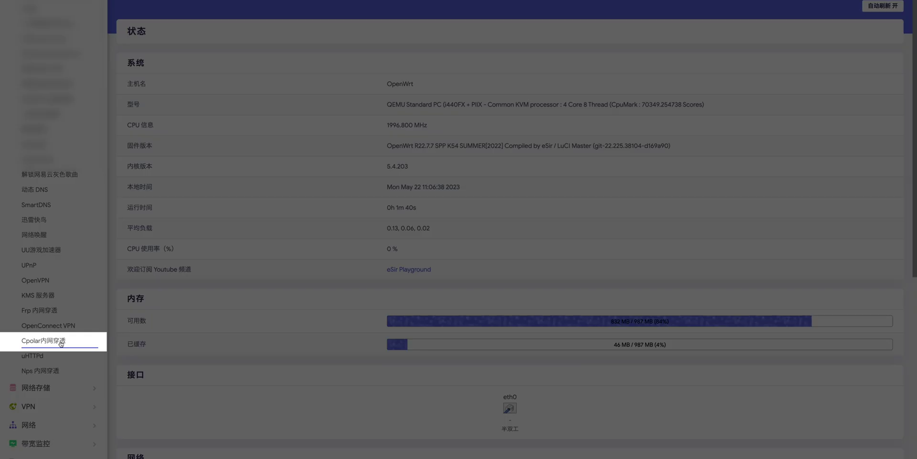
- Copy the authtoken from the cpolar dashboard's 验证 page into the Cpolar内网穿透 AuthToken field
left_click(61, 344)
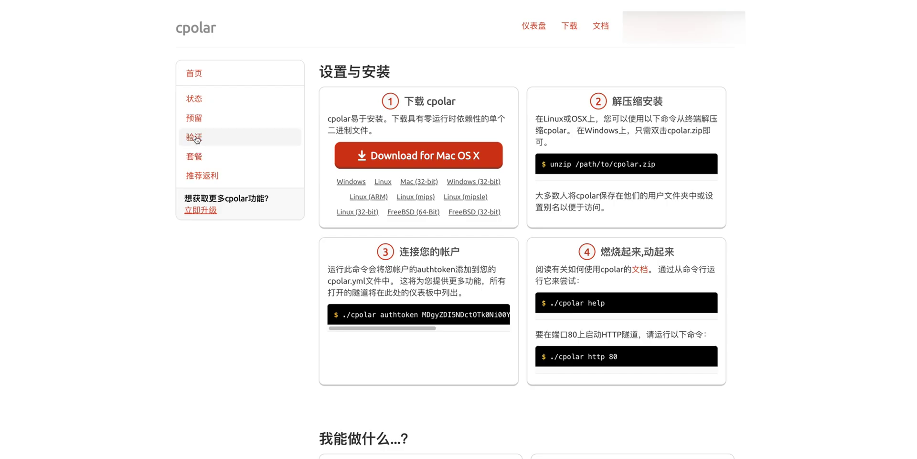
left_click(197, 138)
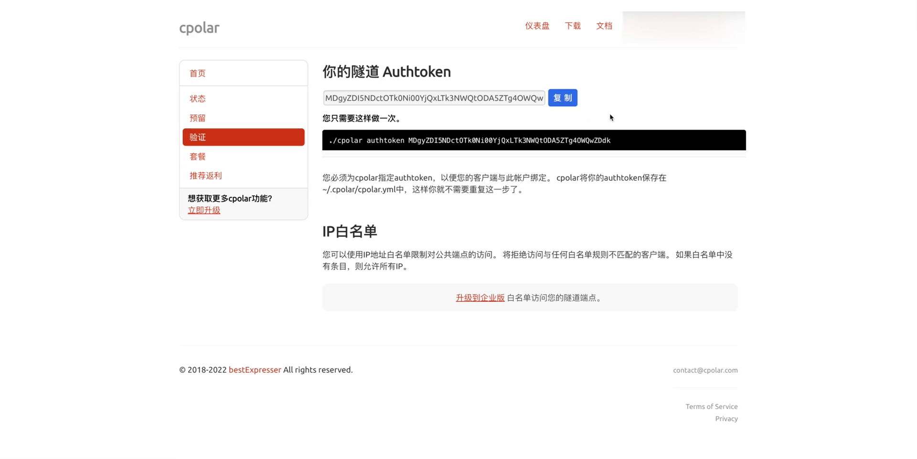
left_click(566, 99)
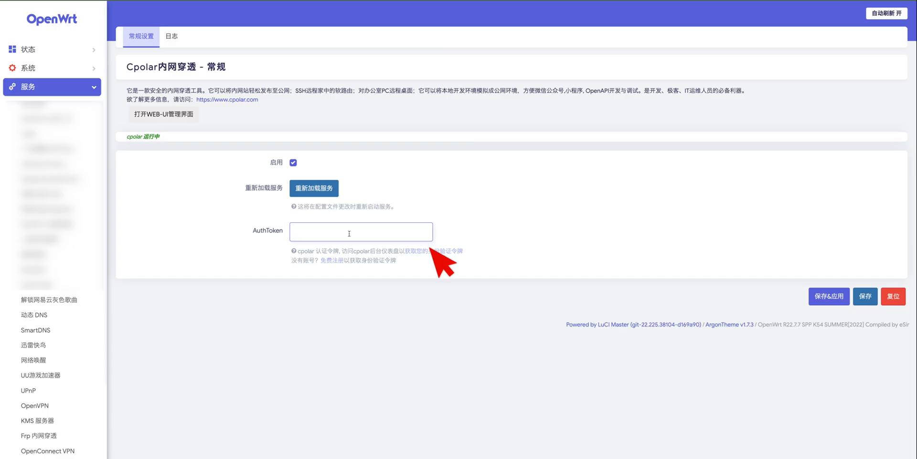
key("ctrl+v")
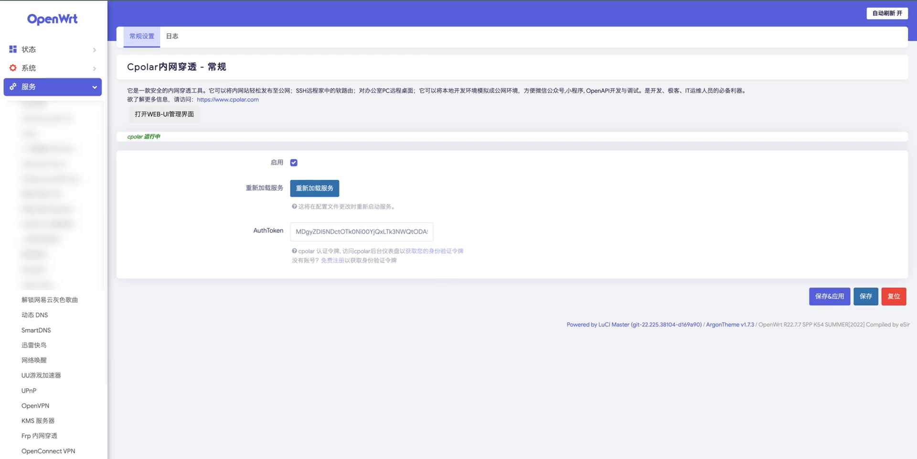
- Save and apply the cpolar settings, then launch the cpolar WEB-UI management login
left_click(823, 297)
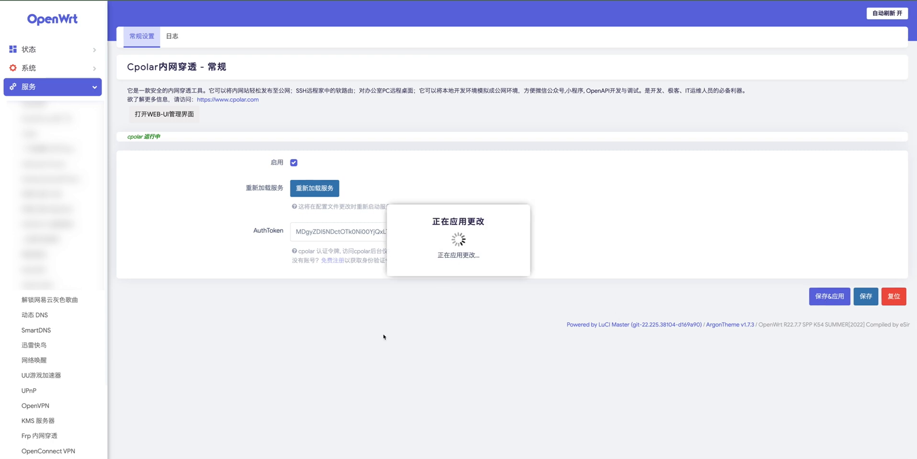
left_click(175, 117)
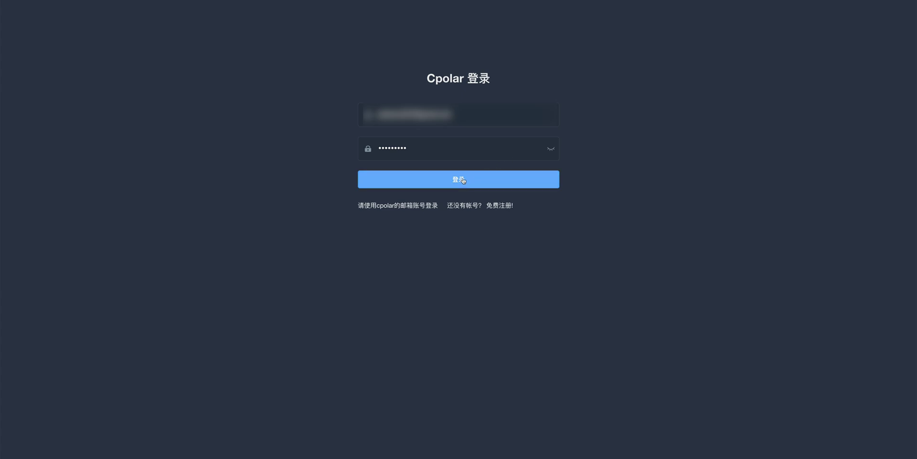
- Log in to the cpolar web UI and start a new tunnel named openwrt
left_click(463, 181)
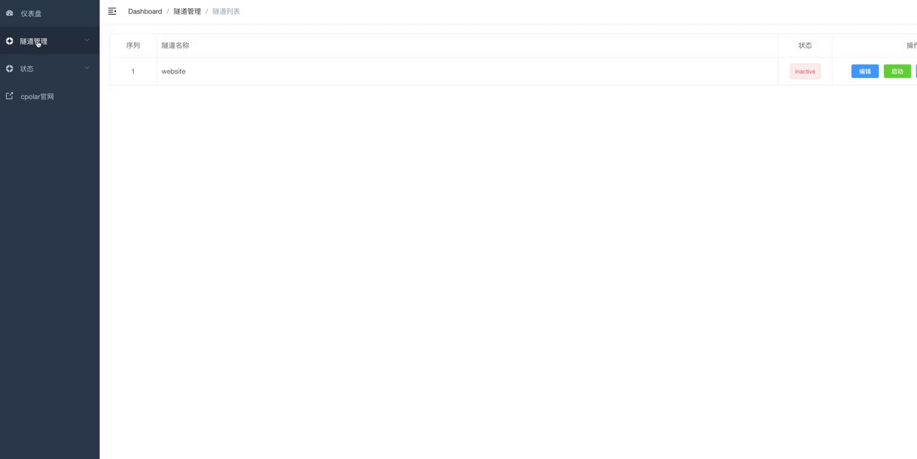
left_click(86, 45)
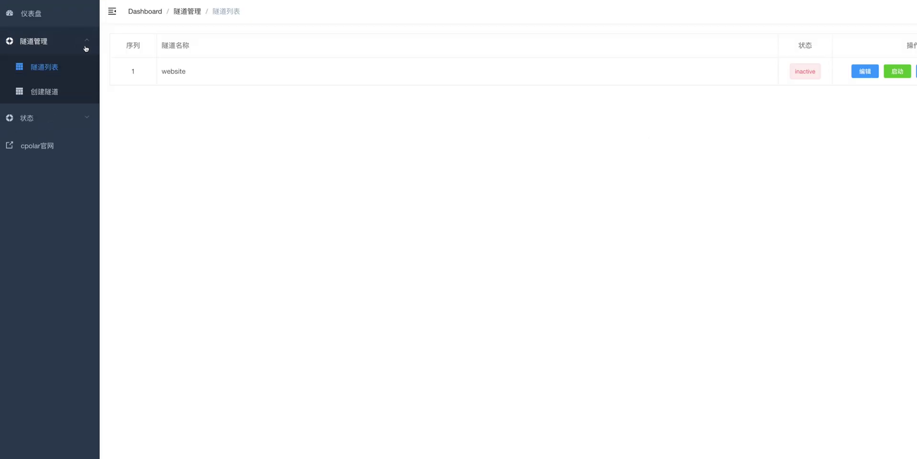
left_click(44, 92)
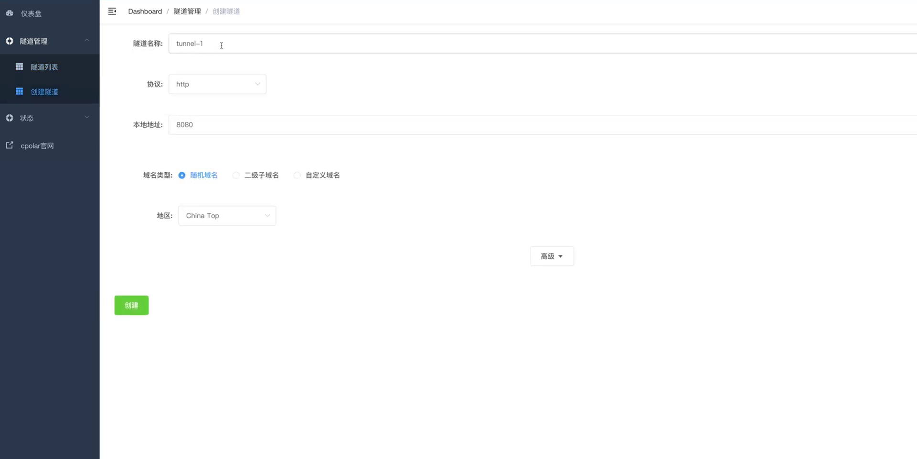
left_click_drag(221, 44, 160, 45)
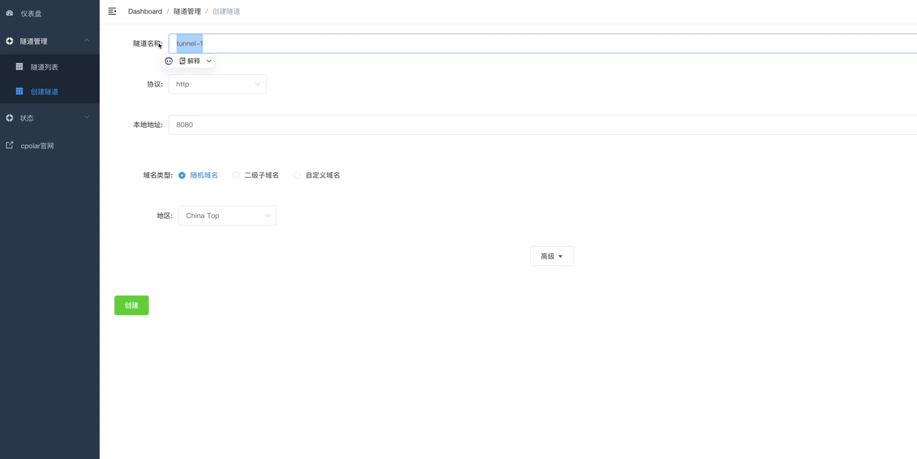
type("openwrt")
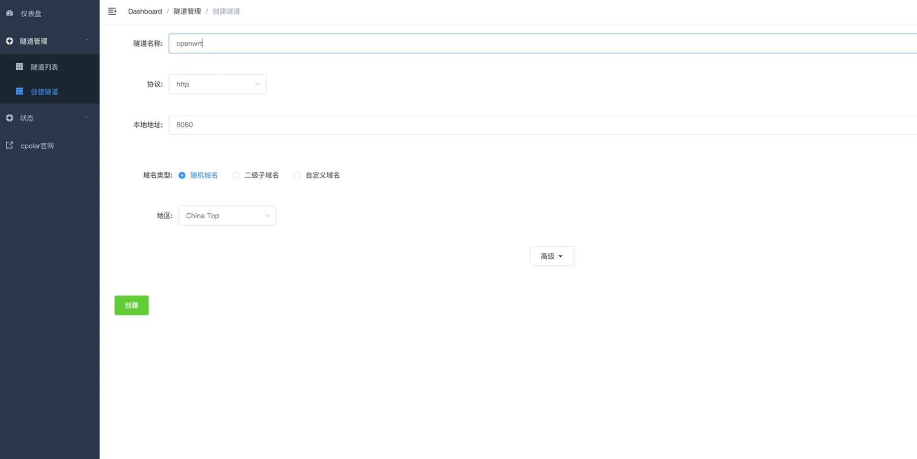
- Keep http protocol, set local address 443, keep China Top region, and create the tunnel
left_click(214, 84)
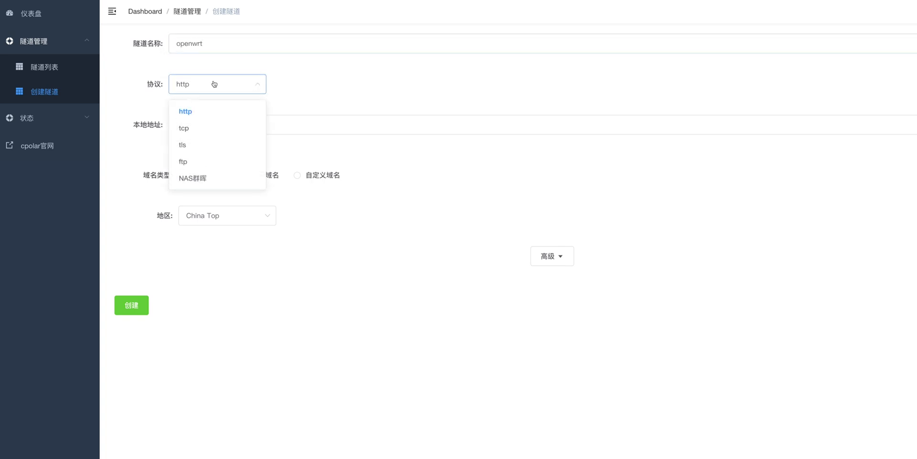
left_click(214, 84)
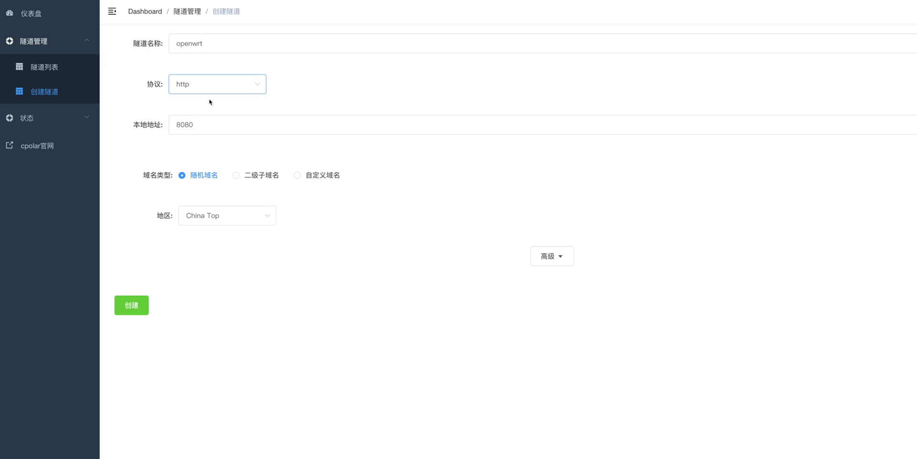
left_click_drag(205, 125, 164, 126)
type("443")
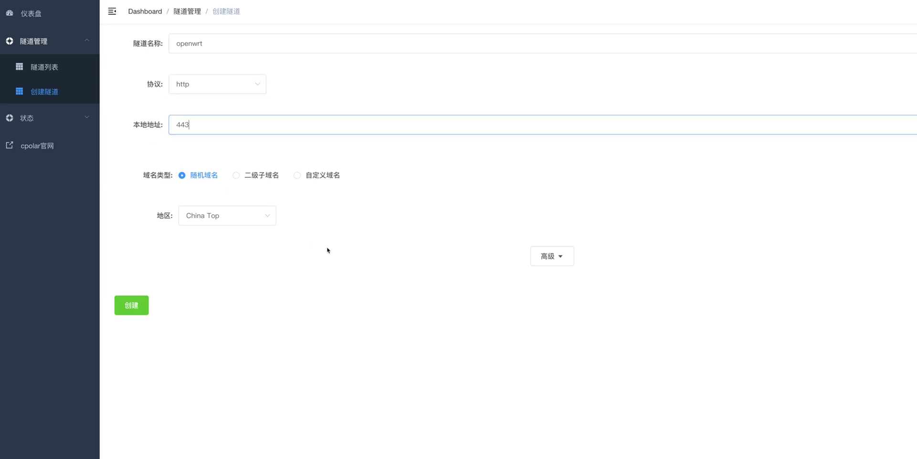
left_click(324, 244)
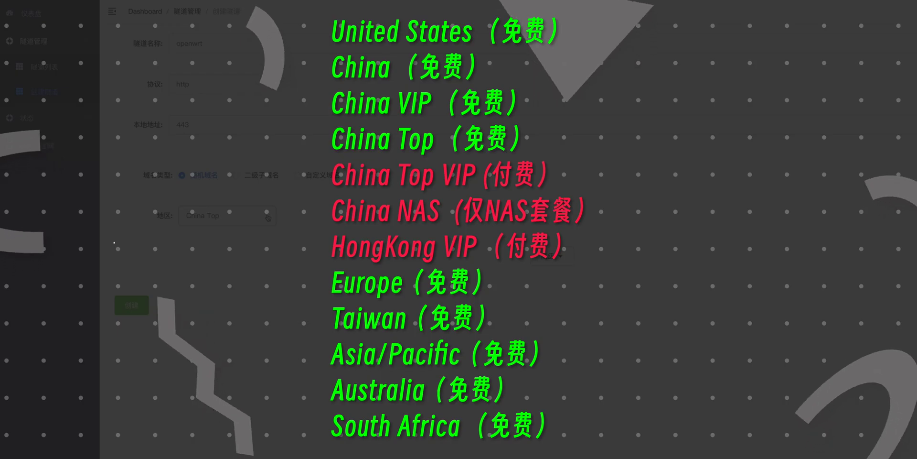
left_click(268, 218)
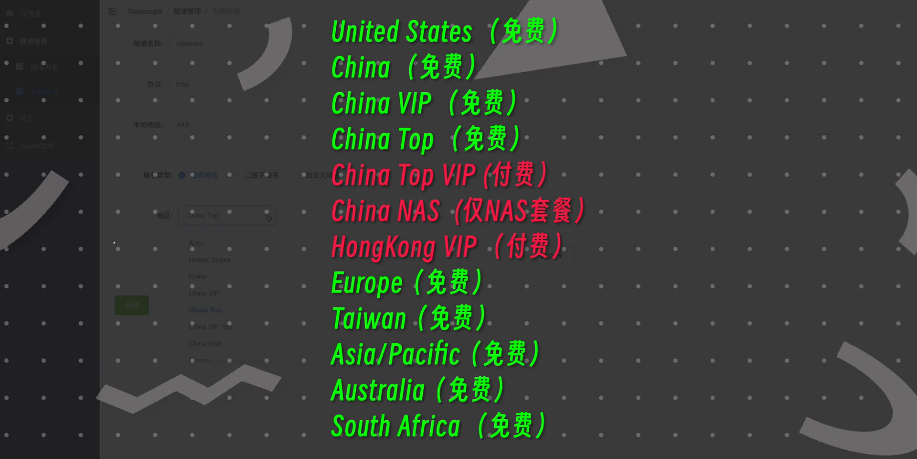
left_click(229, 326)
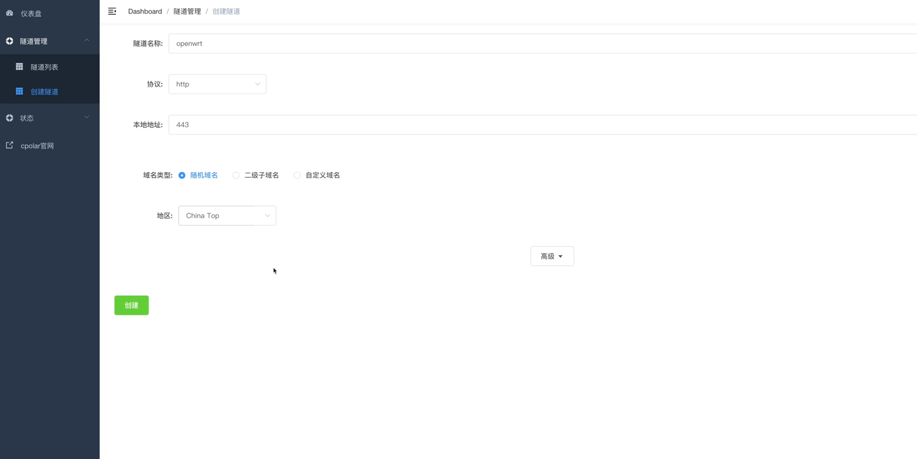
key("Return")
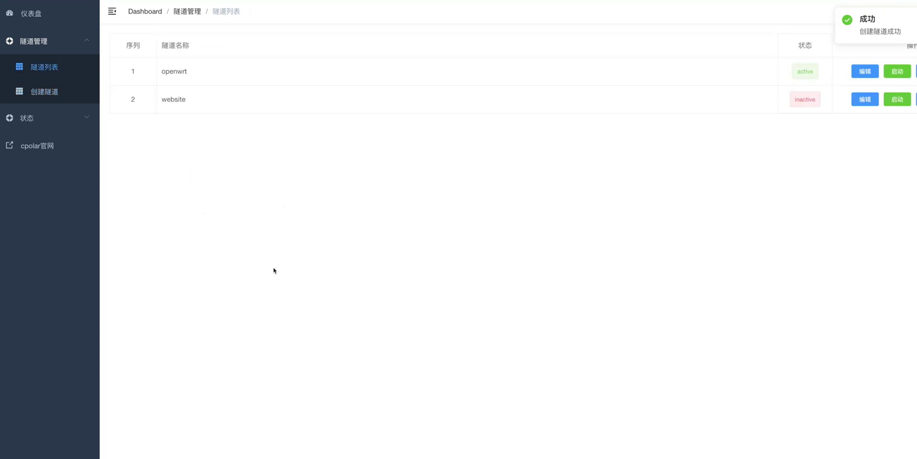
left_click(29, 118)
- Copy the openwrt tunnel's public http address from the online tunnel list and open it in a new tab
left_click(57, 145)
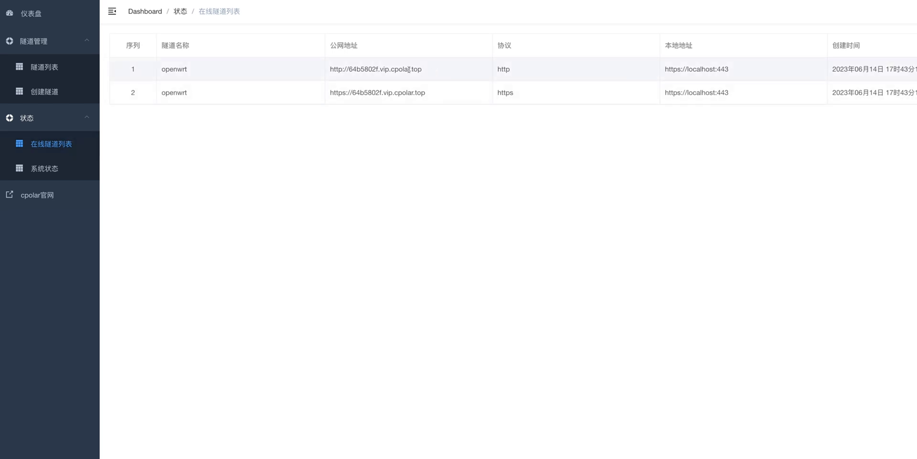
left_click_drag(422, 69, 330, 69)
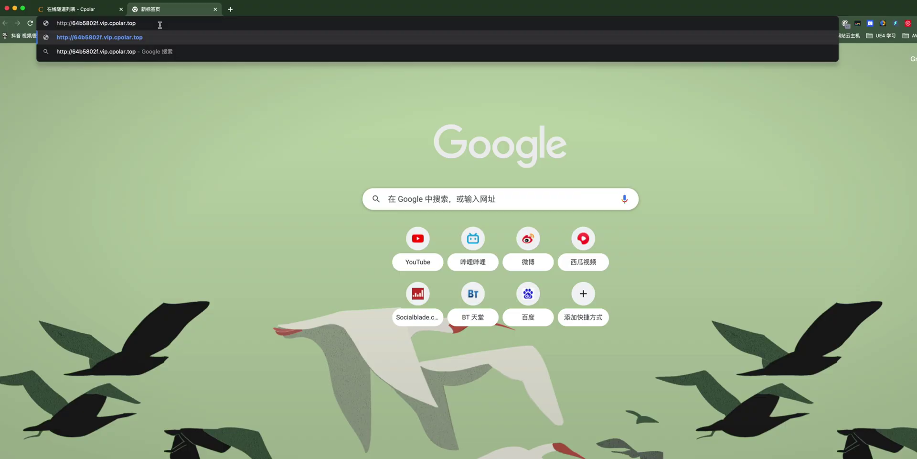
key("Return")
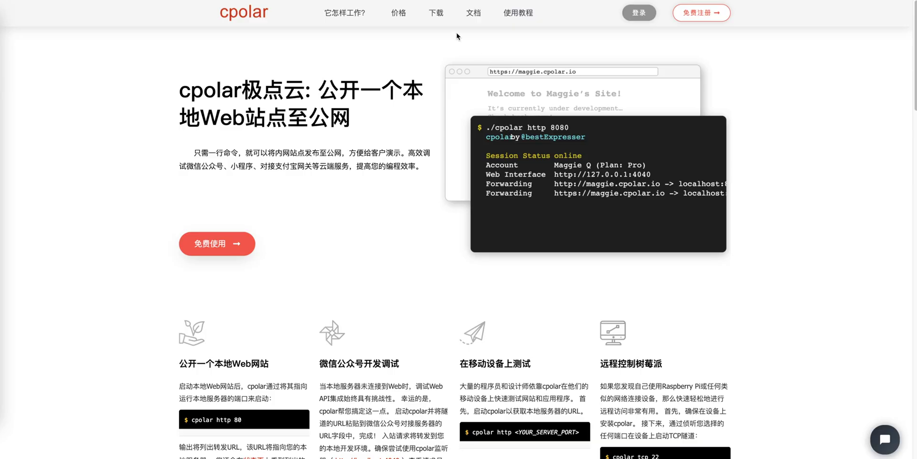
- Download the cpolar Synology NAS package for model DS918+ and DSM version 6.x
left_click(440, 20)
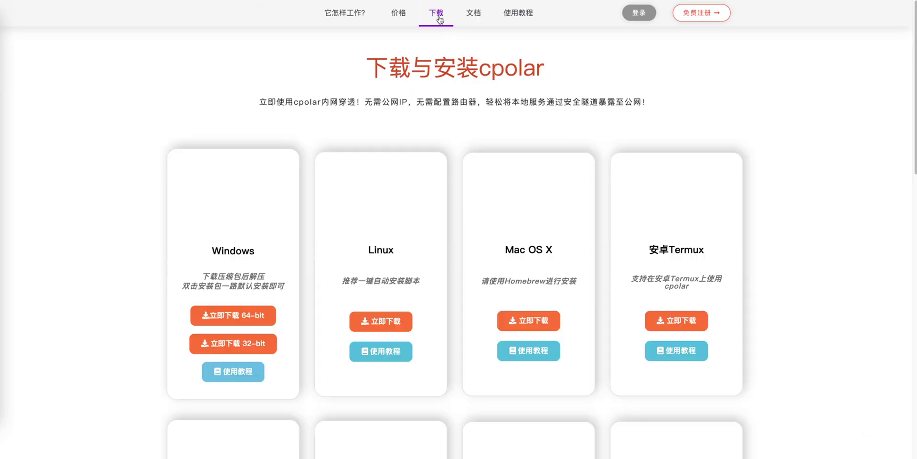
scroll(458, 229, "down", 6)
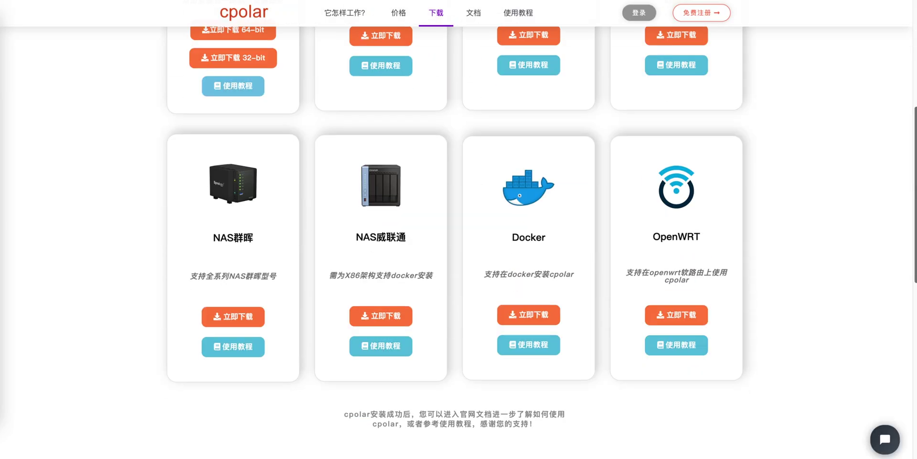
left_click(232, 315)
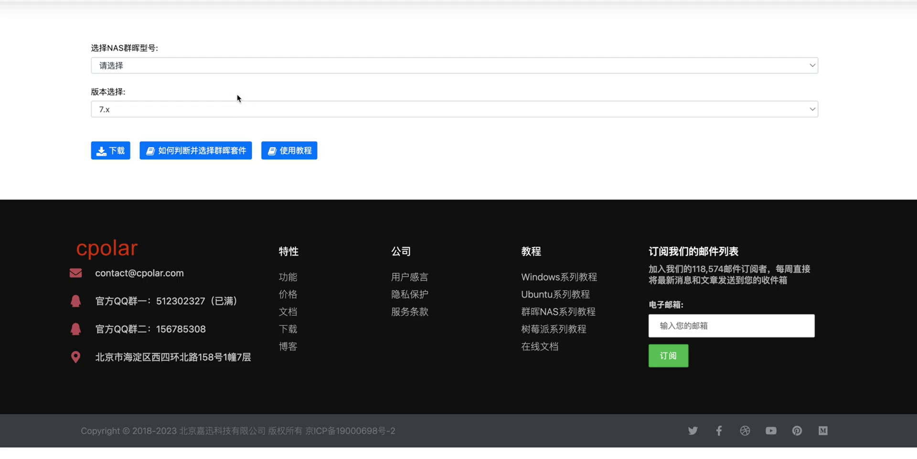
left_click(188, 71)
left_click(137, 445)
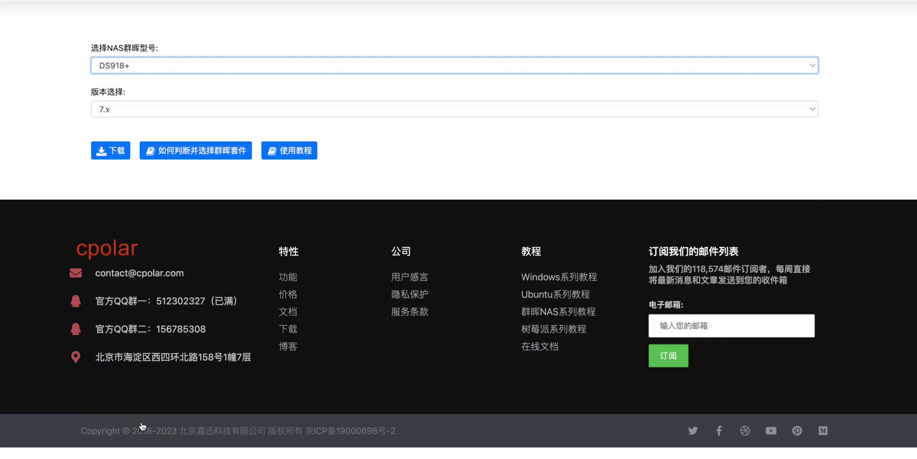
left_click(133, 118)
left_click(133, 100)
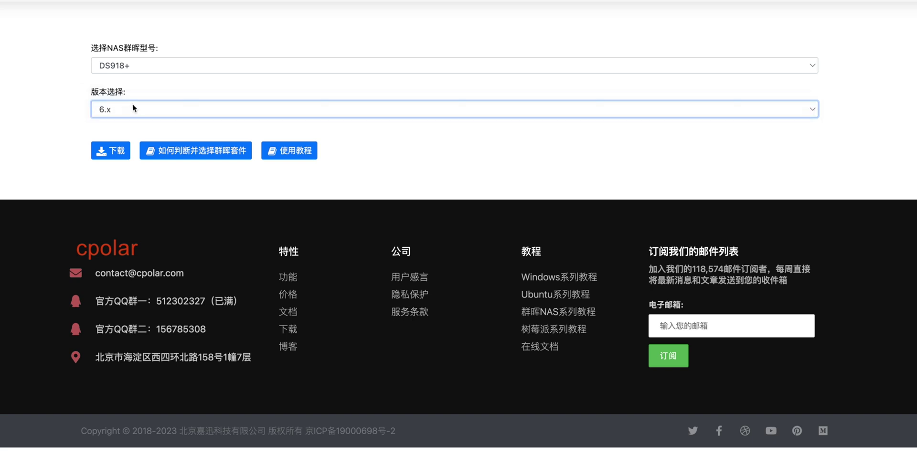
left_click(115, 153)
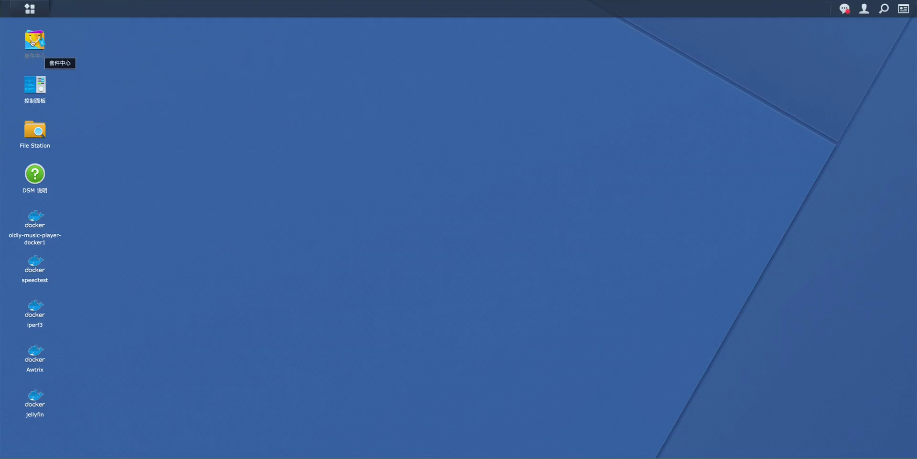
- In Package Center, load cpolar_apollolake-6.1_3.2.92-1.spk into the manual installer
left_click(33, 43)
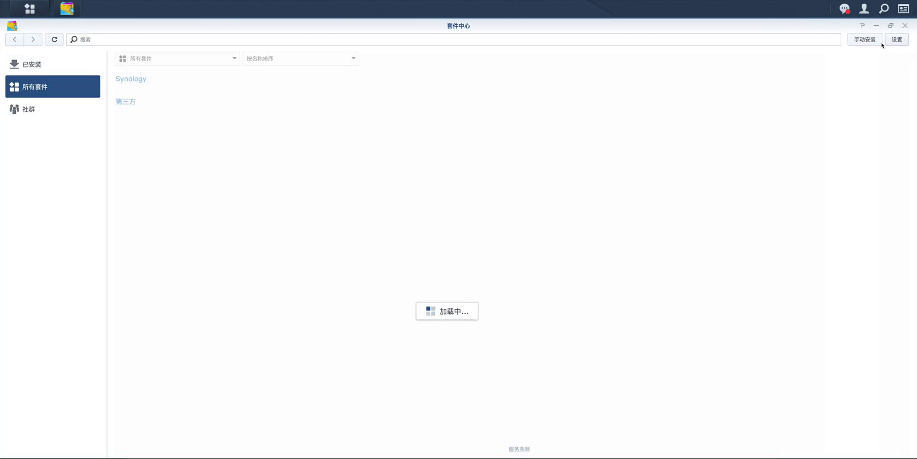
left_click(866, 40)
left_click(510, 209)
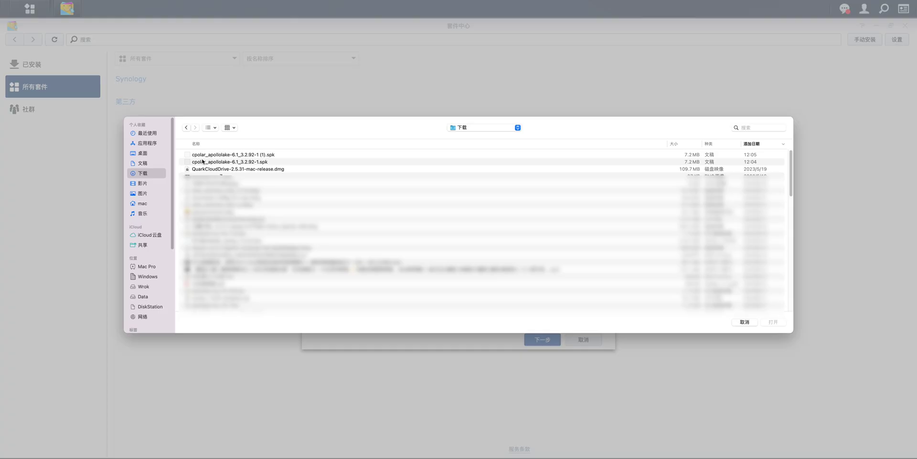
left_click(205, 154)
key("Down")
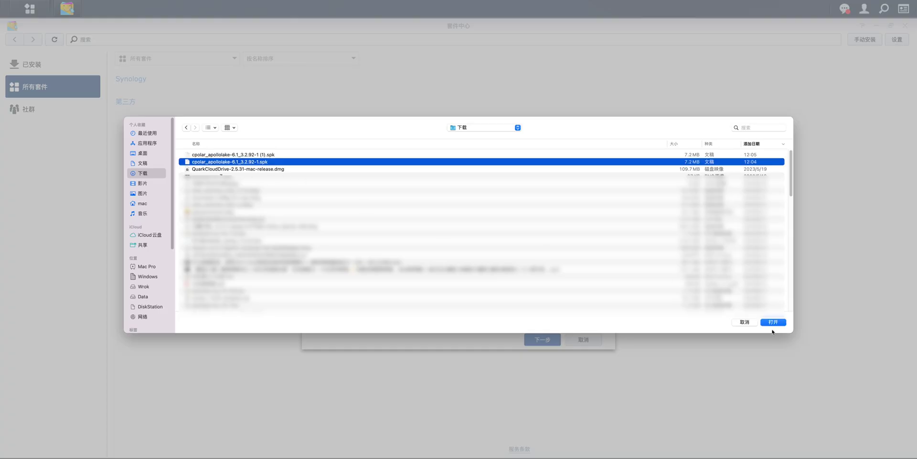
left_click(773, 322)
- Confirm and apply the installation, then open Cpolar's details under Installed packages
left_click(542, 340)
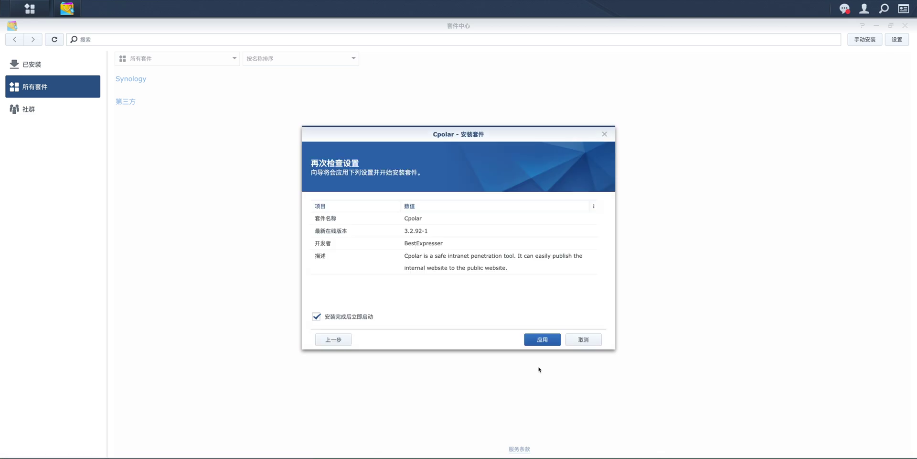
left_click(542, 340)
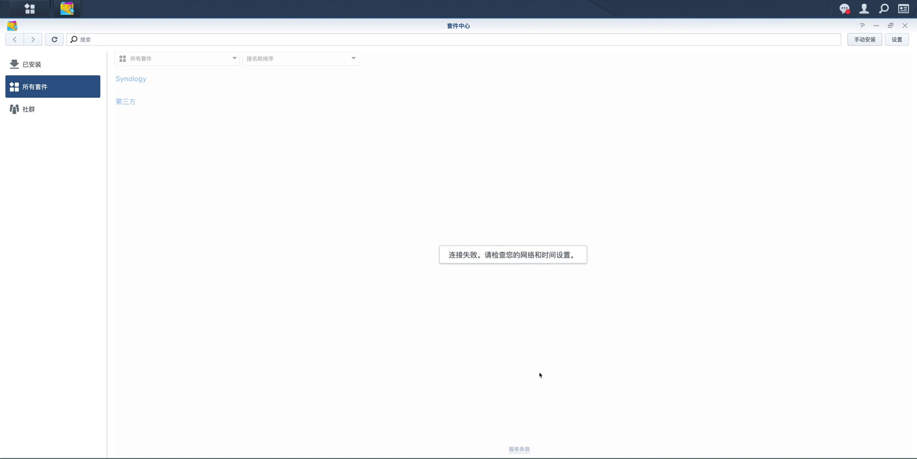
left_click(32, 67)
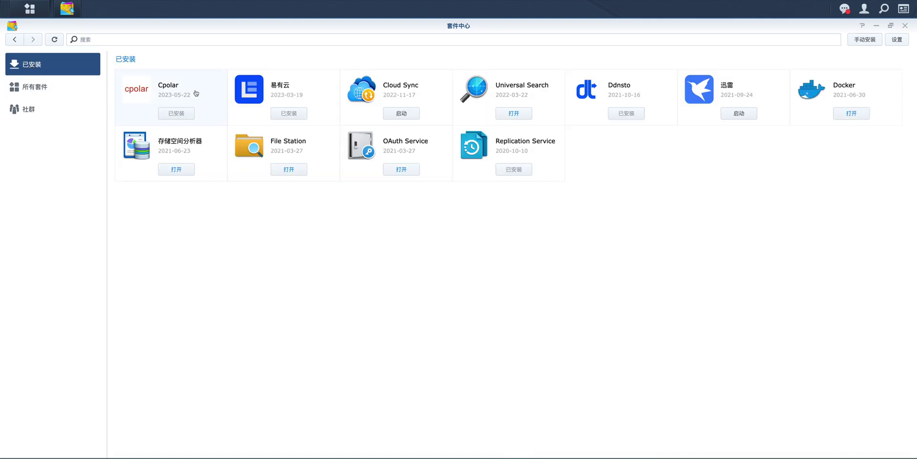
left_click(168, 87)
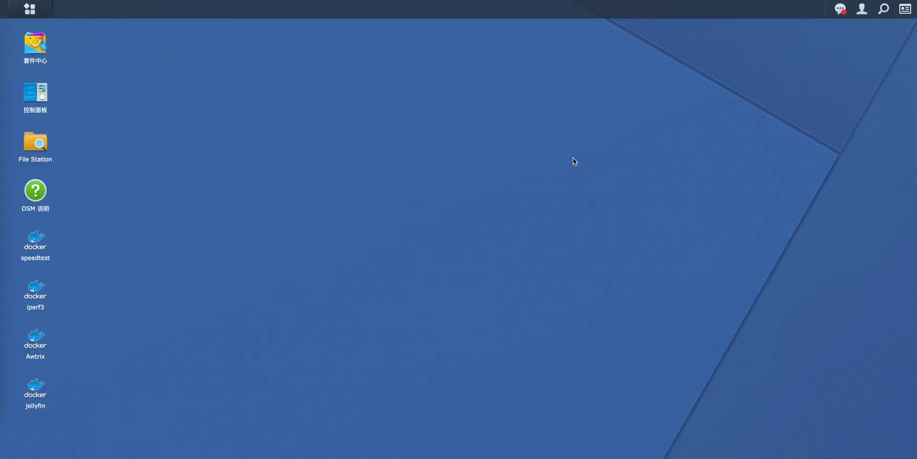
- In Control Panel's Terminal & SNMP settings, toggle Enable SSH off and back on, keeping port 22
left_click(39, 90)
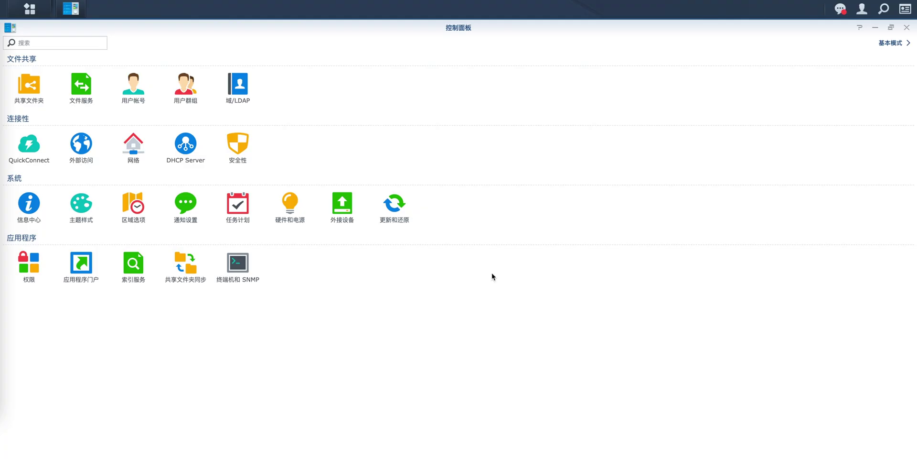
left_click(240, 262)
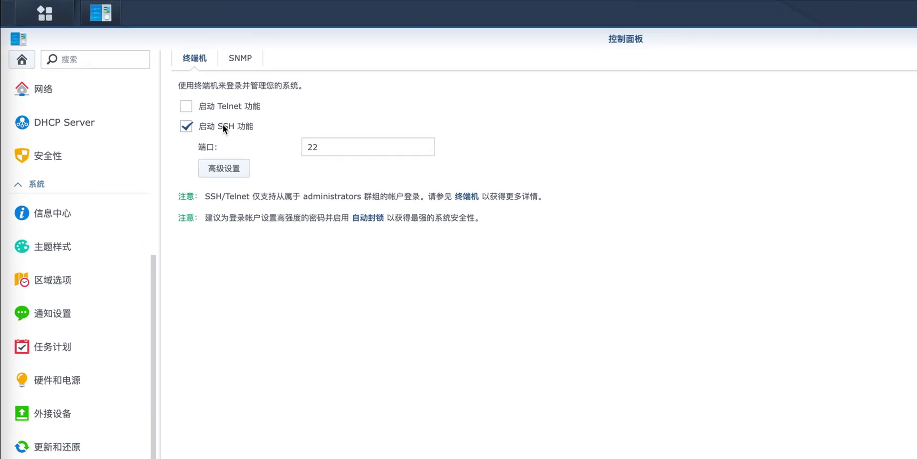
left_click(187, 125)
left_click(187, 125)
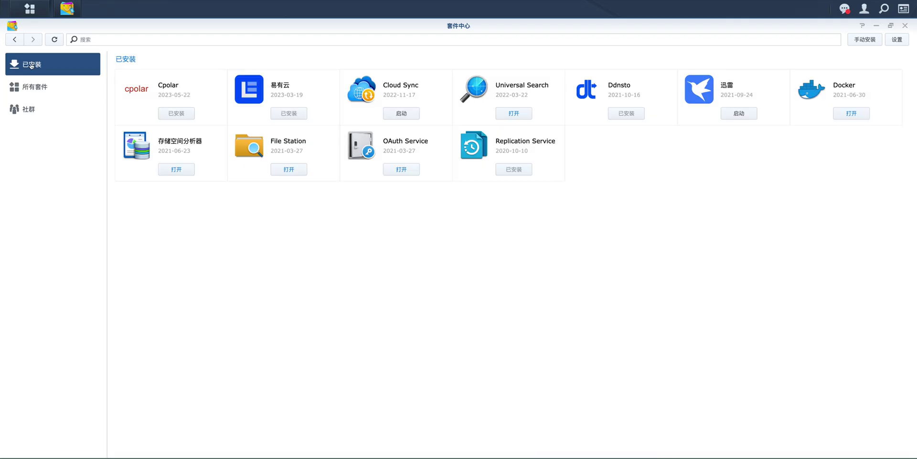
- Open the cpolar web UI from the Cpolar package, sign in, and bring up the Create Tunnel form
left_click(168, 88)
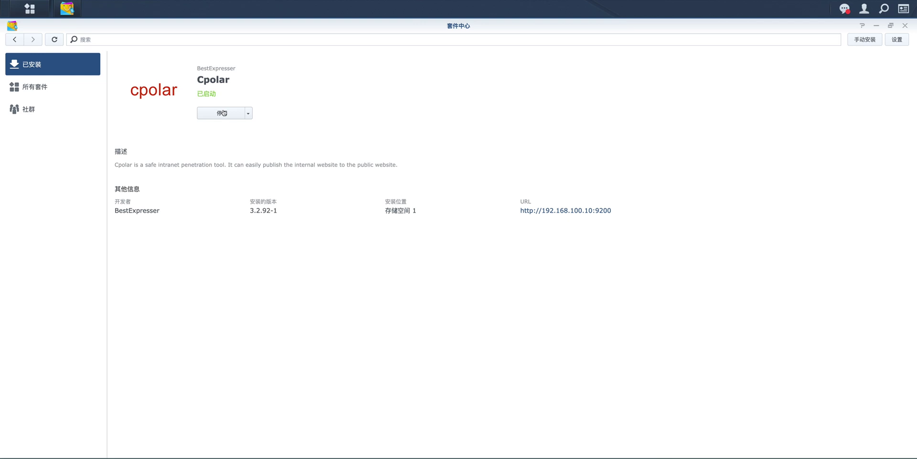
left_click(600, 211)
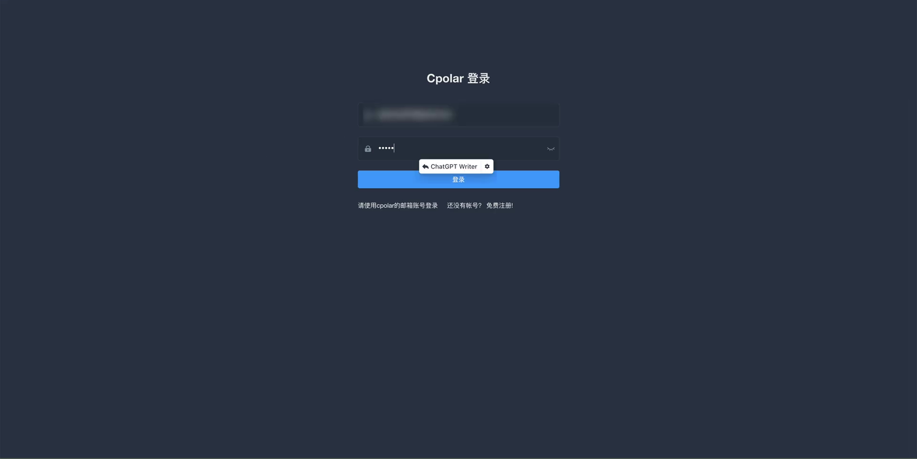
type("1")
left_click(415, 181)
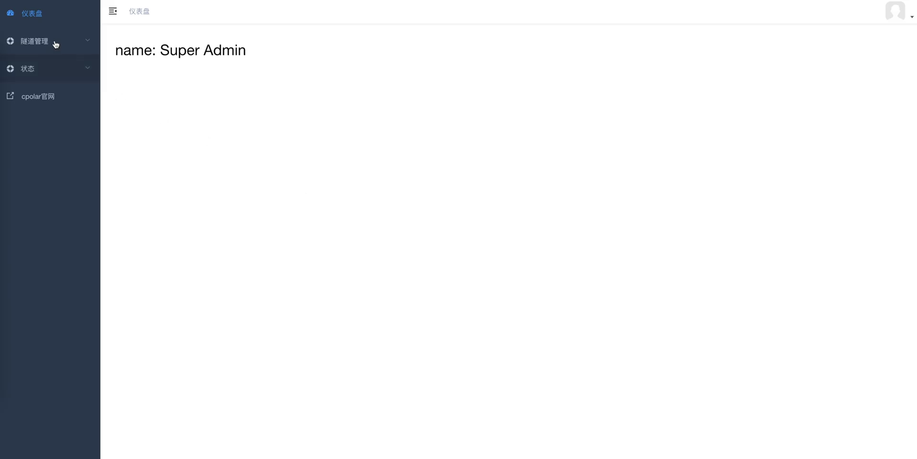
left_click(75, 42)
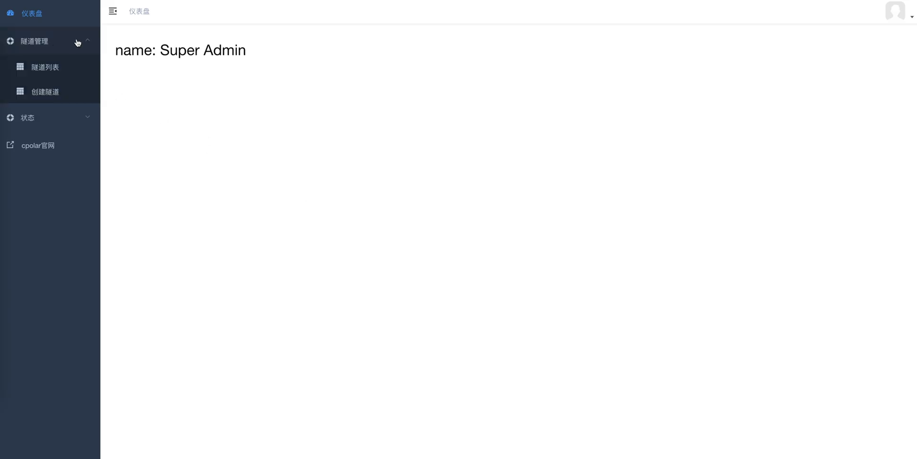
left_click(76, 92)
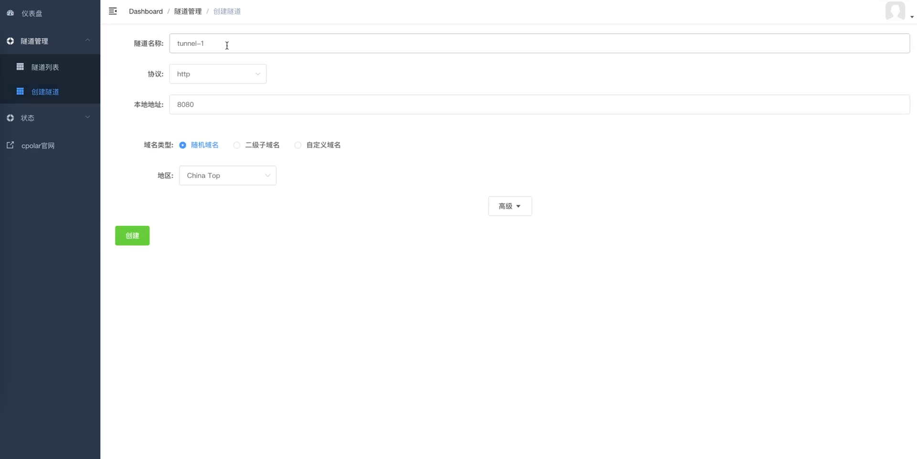
- Create the http tunnel tunnel-1 forwarding local port 5000 in the China region
left_click(227, 45)
left_click(258, 73)
left_click(253, 101)
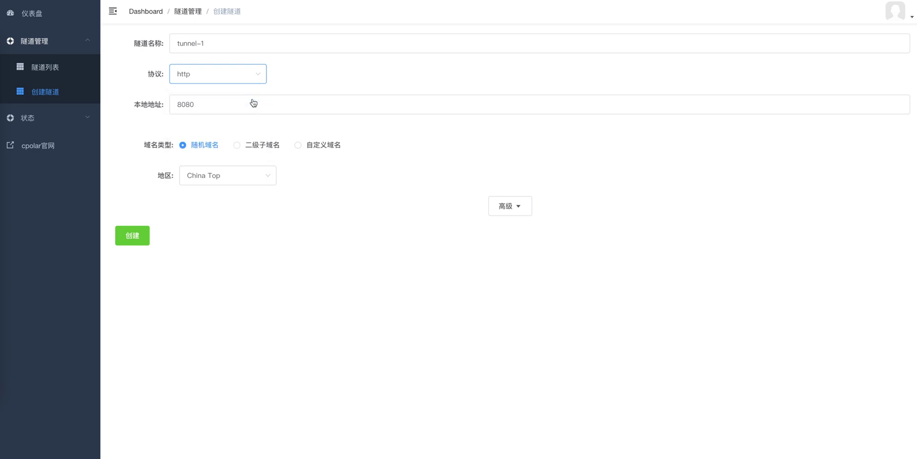
left_click_drag(223, 105, 158, 106)
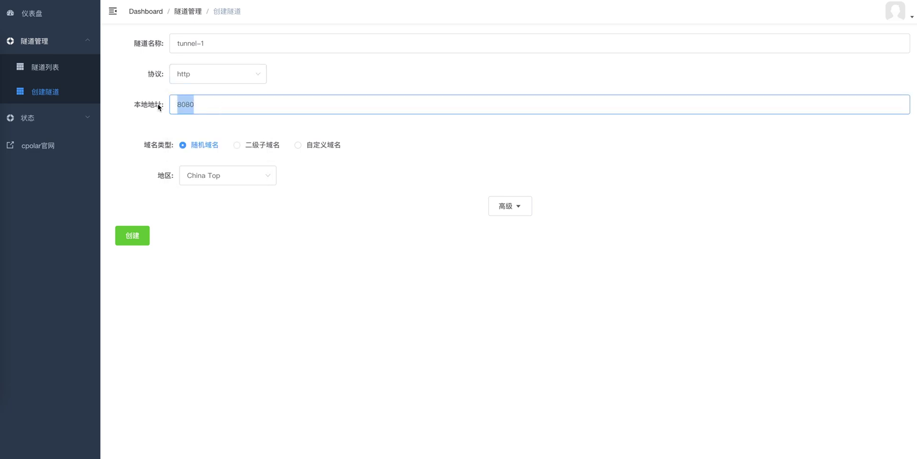
type("5000")
left_click(262, 176)
left_click(242, 239)
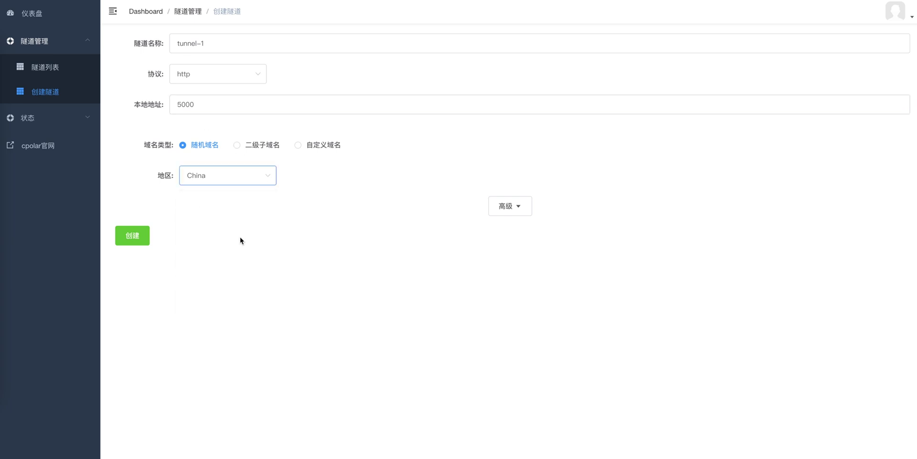
left_click(141, 242)
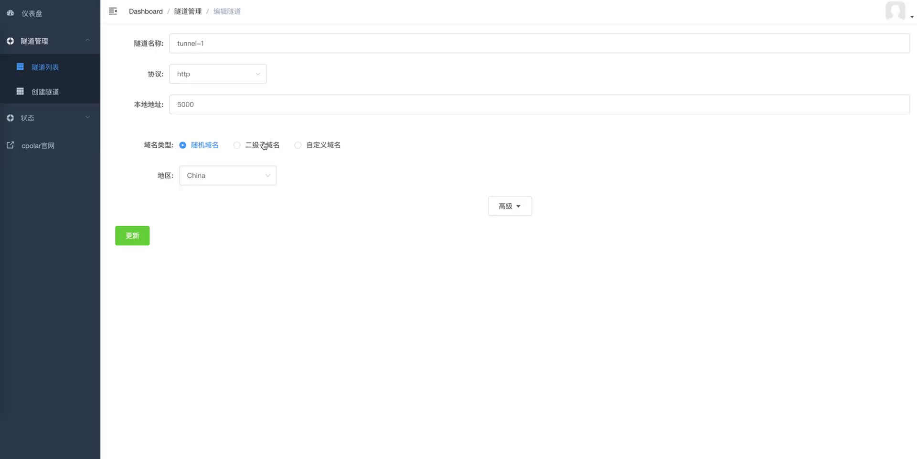
left_click(264, 145)
left_click(312, 148)
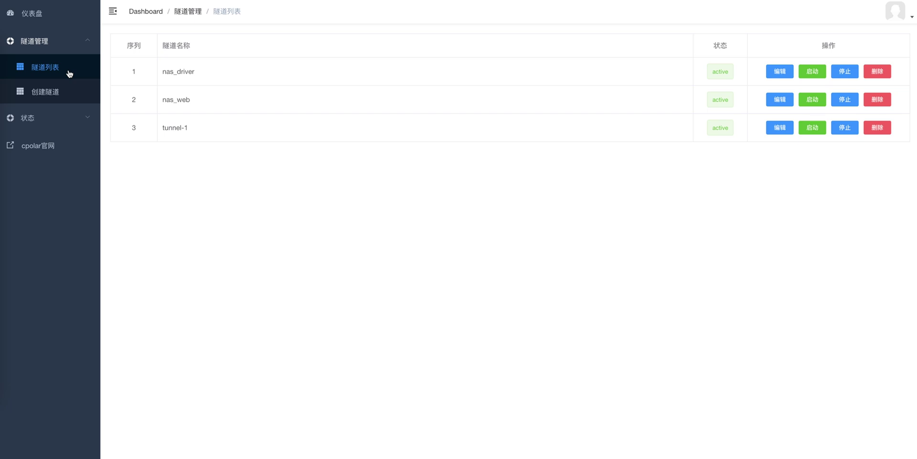
- Edit tunnel-1 to use second-level subdomain JSSJN with region China VIP and update it
left_click(769, 131)
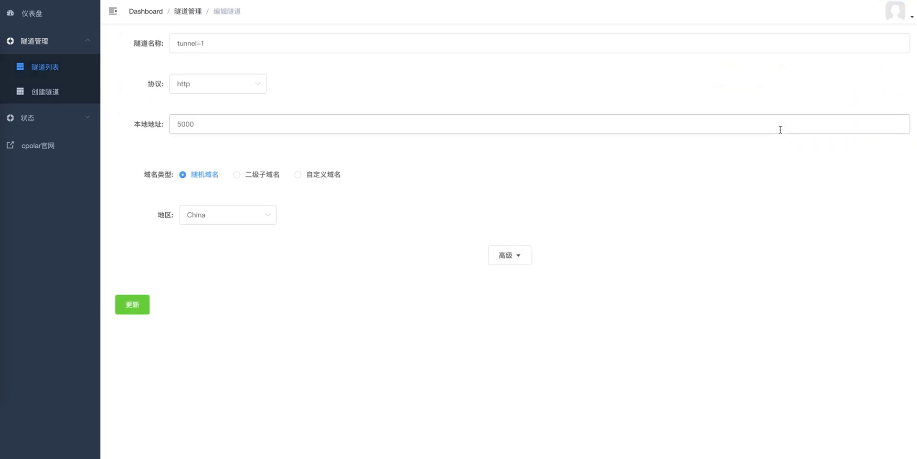
left_click(251, 179)
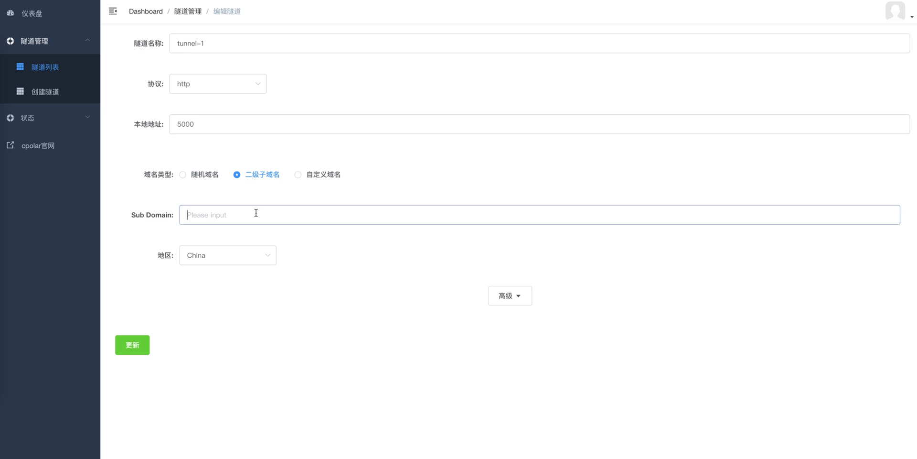
type("JSSJN")
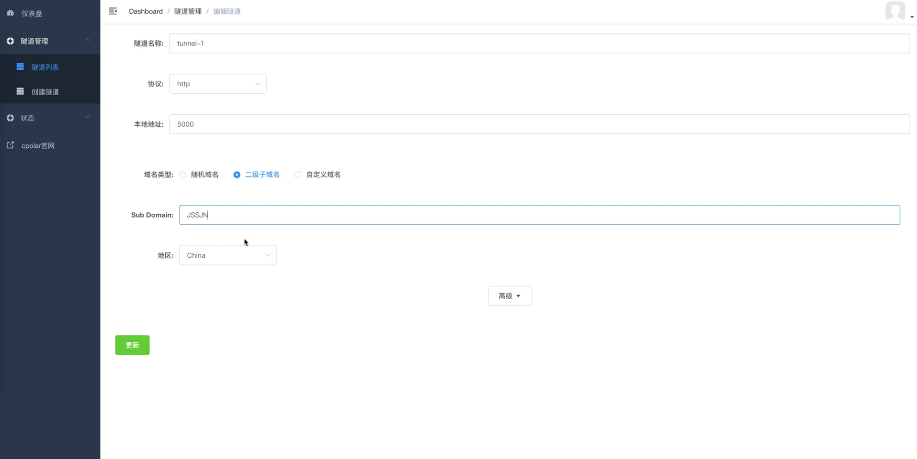
left_click(259, 255)
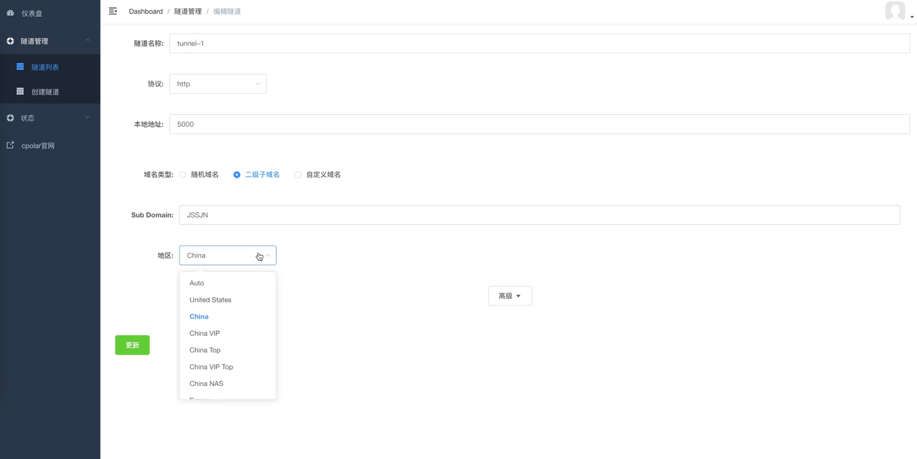
left_click(248, 337)
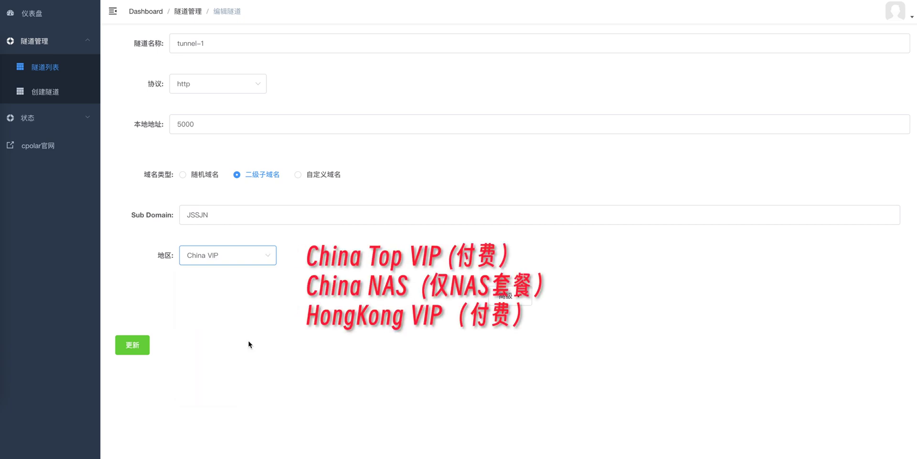
left_click(143, 344)
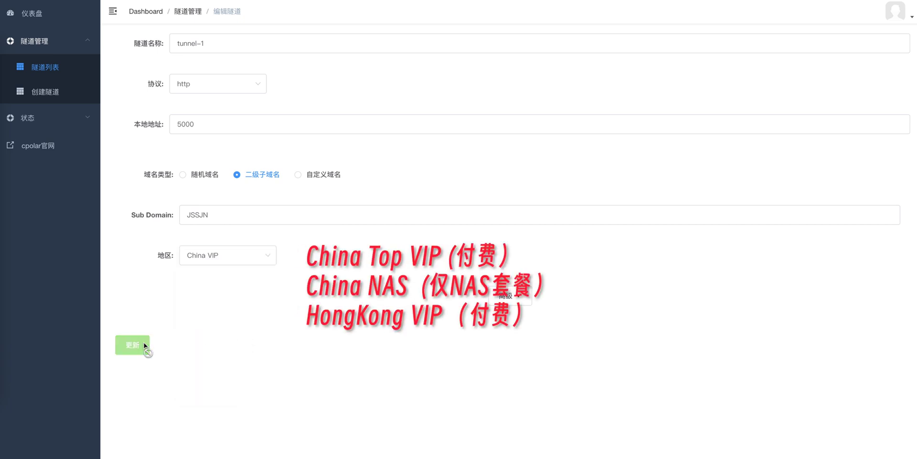
left_click(144, 345)
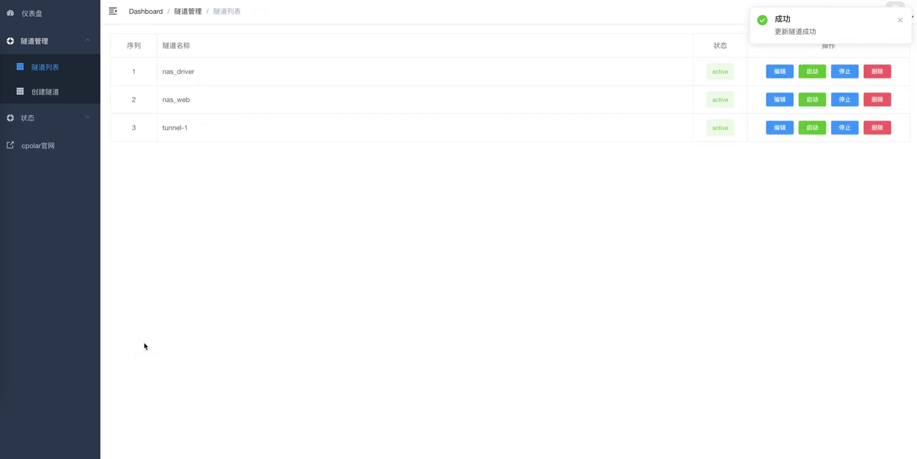
left_click(92, 120)
- Show the online tunnel list, confirming tunnel-1 at jssjn.vip.cpolar.cn
left_click(81, 150)
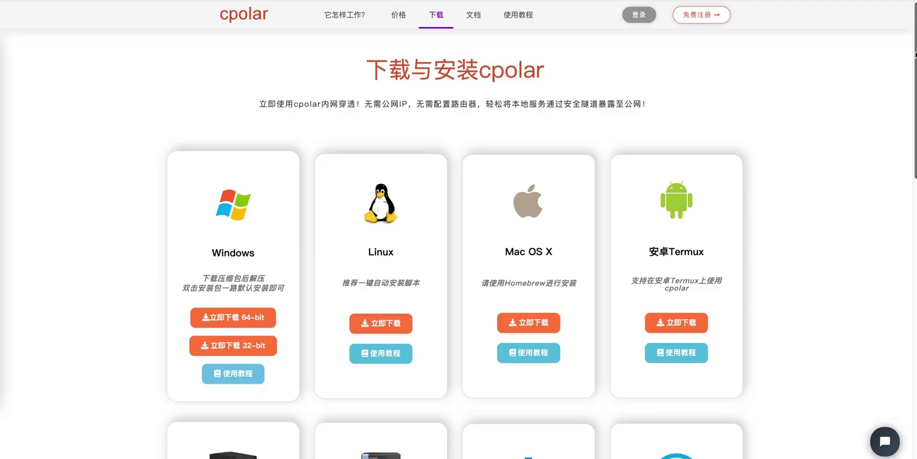
- Scroll the cpolar download page to the Synology NAS, QNAP NAS, Docker and OpenWRT cards
left_click_drag(915, 54, 915, 103)
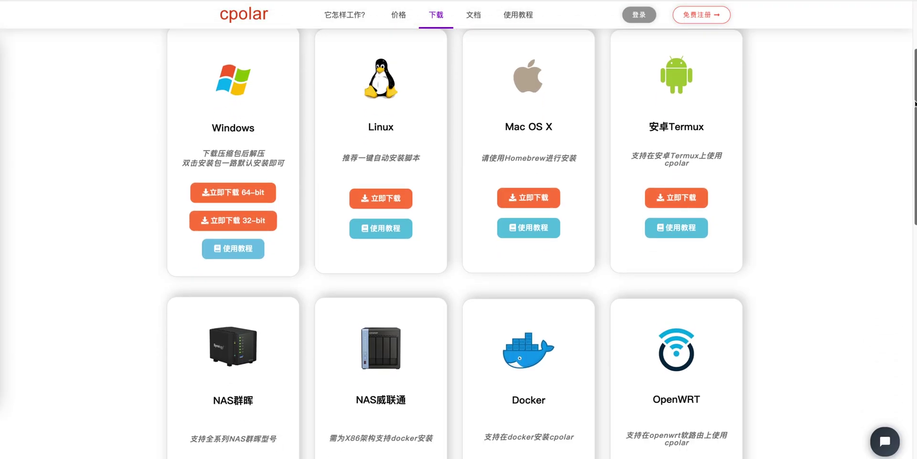